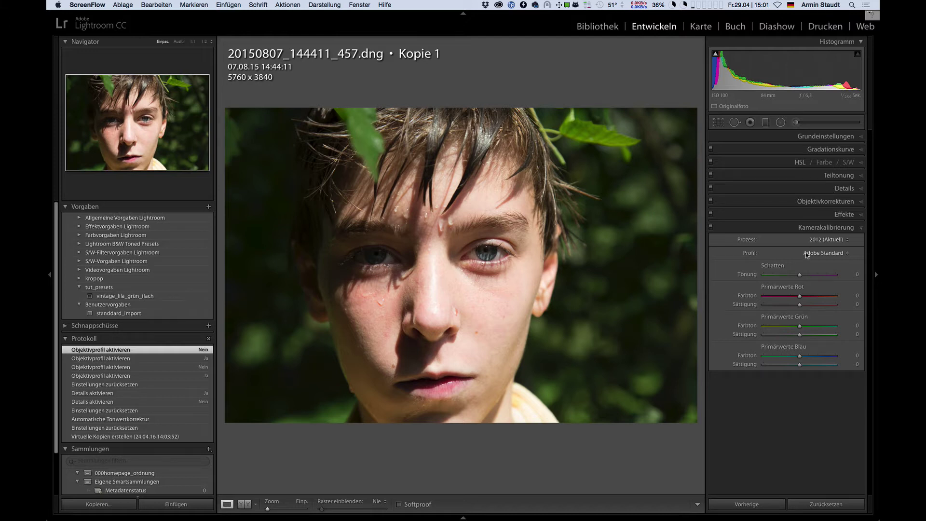
- Preview the portrait with the Camera Portrait profile, then restore Adobe Standard
left_click(824, 253)
left_click(813, 279)
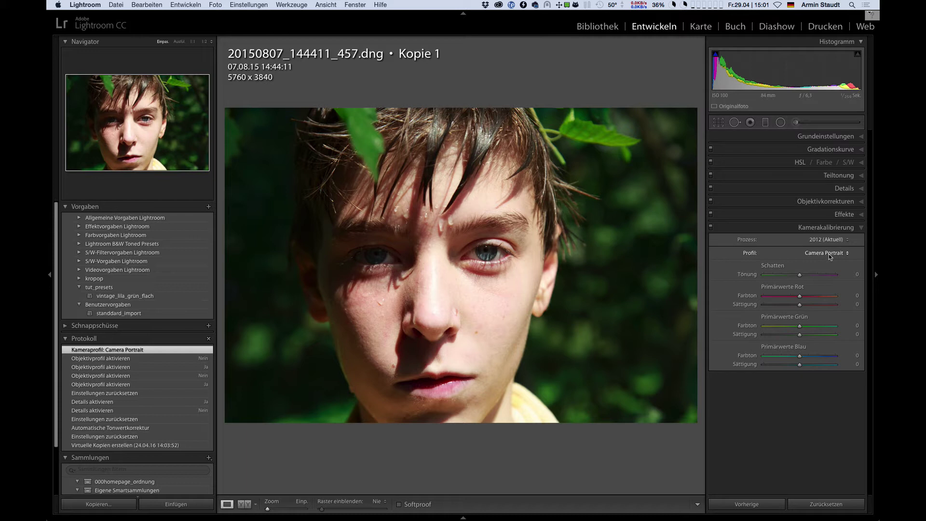
left_click(831, 256)
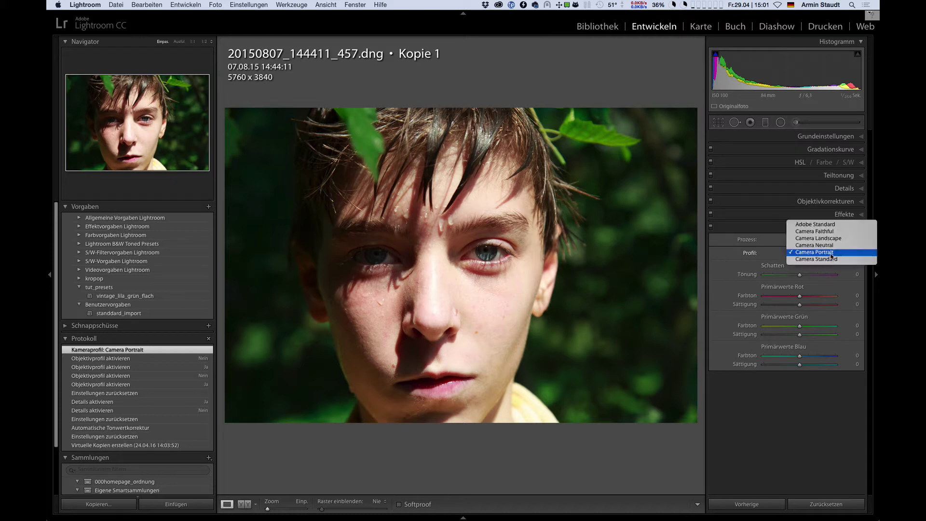
left_click(833, 225)
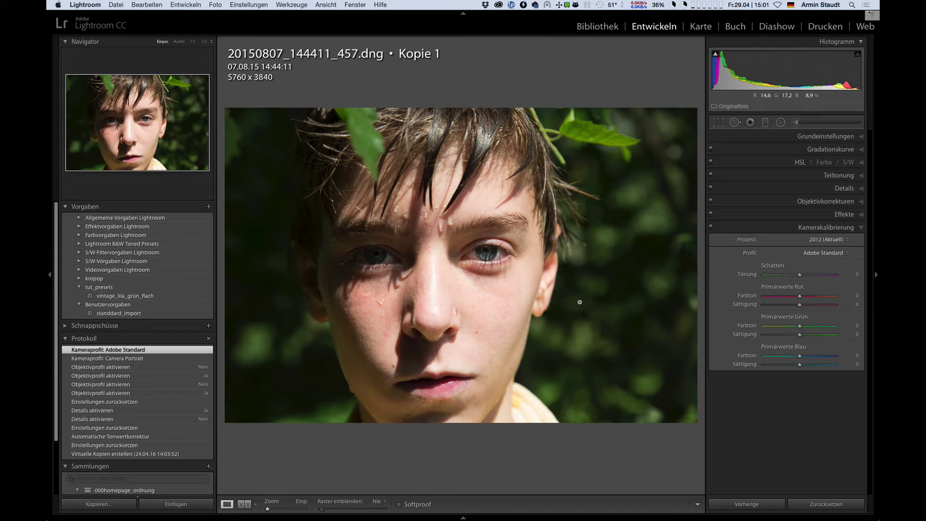
- Apply the Camera Neutral profile from the Camera Calibration Profile list
left_click(825, 253)
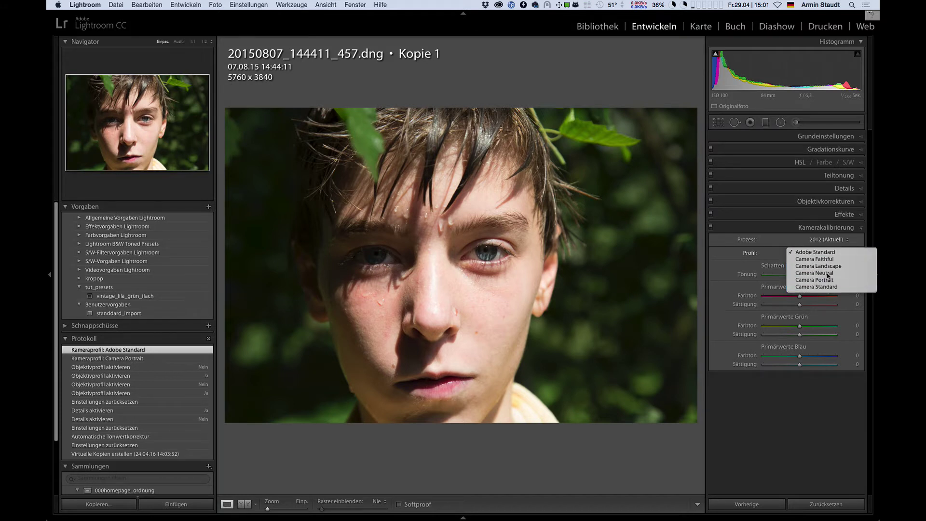
left_click(825, 273)
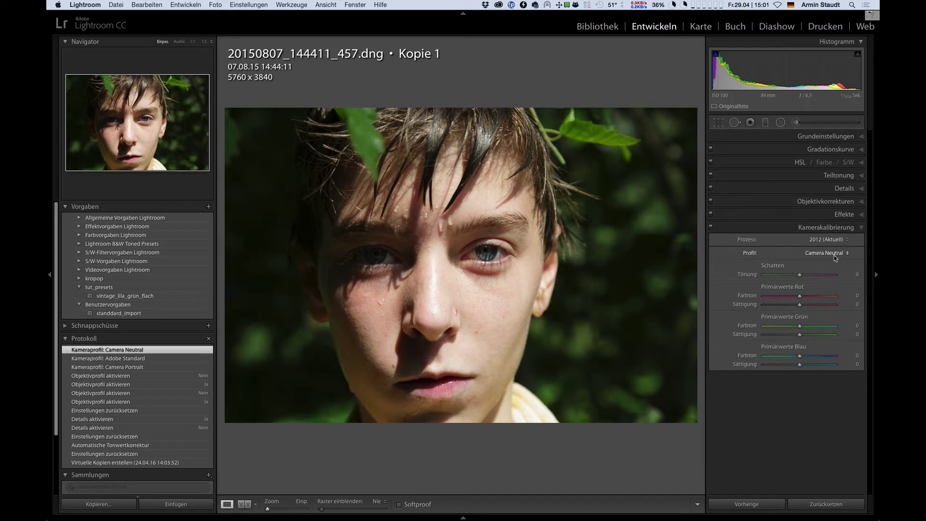
left_click(834, 255)
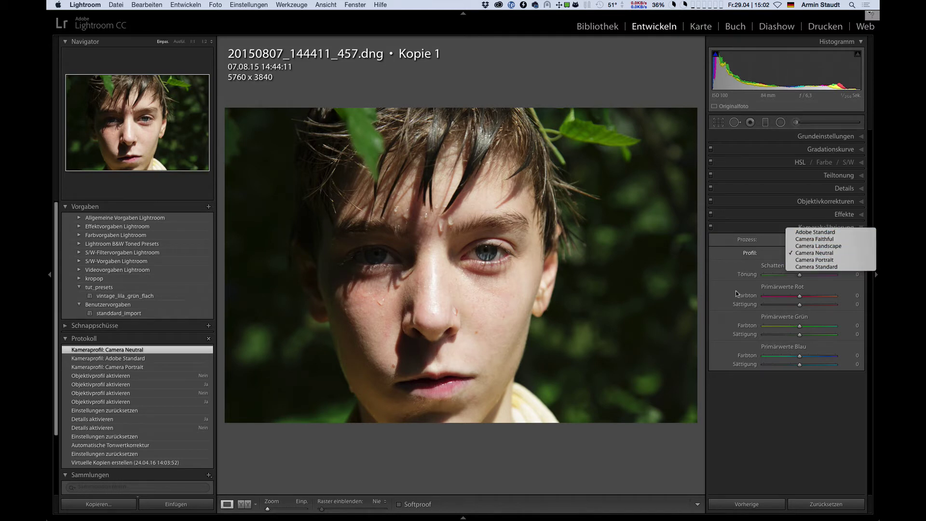
- Choose Adobe Standard from the open Camera Calibration Profile list
left_click(815, 232)
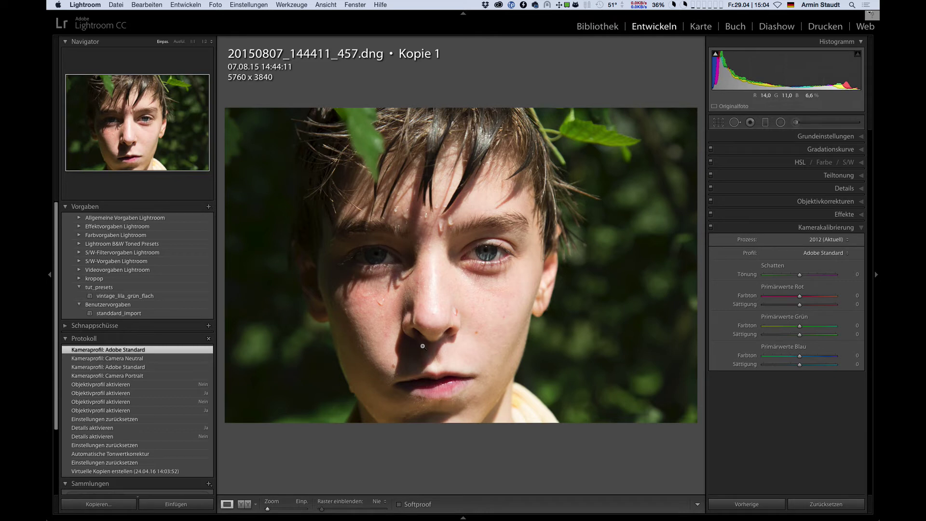
- In the Basic panel, raise Shadows to +96 and zoom to 1:1 on the foliage
left_click(815, 136)
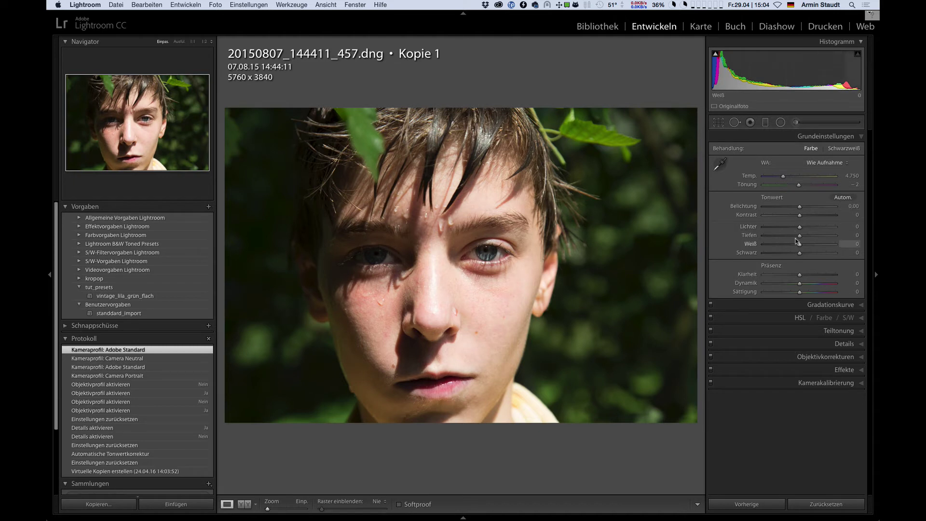
left_click_drag(799, 235, 833, 235)
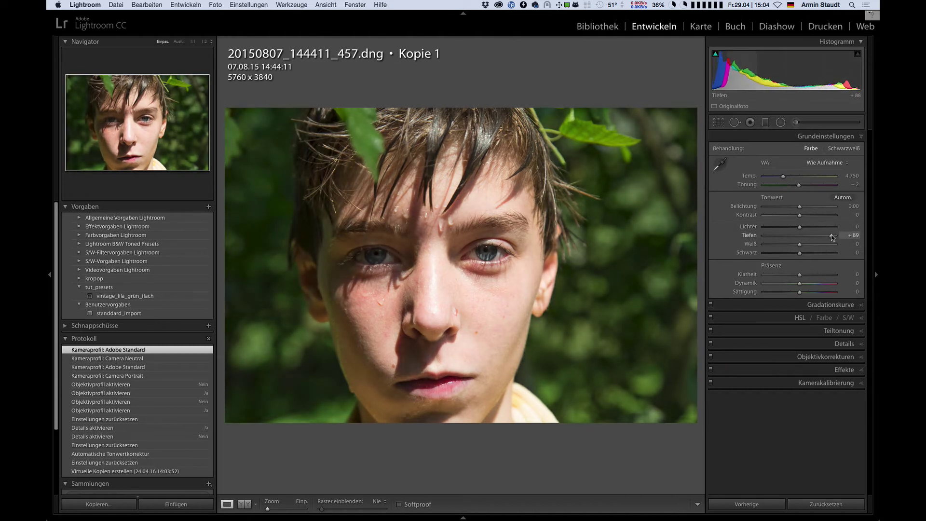
left_click(256, 215)
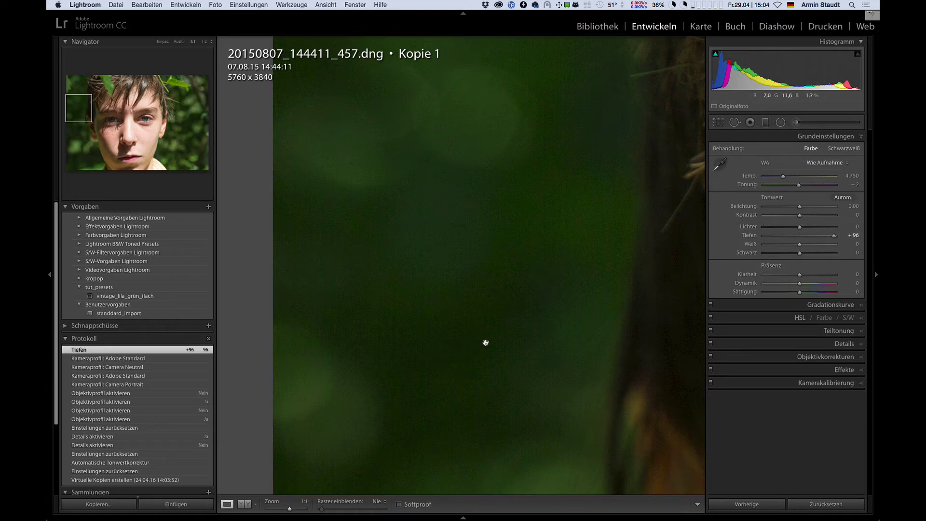
- Try Shadows at +100 and +42, settling at +27 back in fit view
left_click(835, 235)
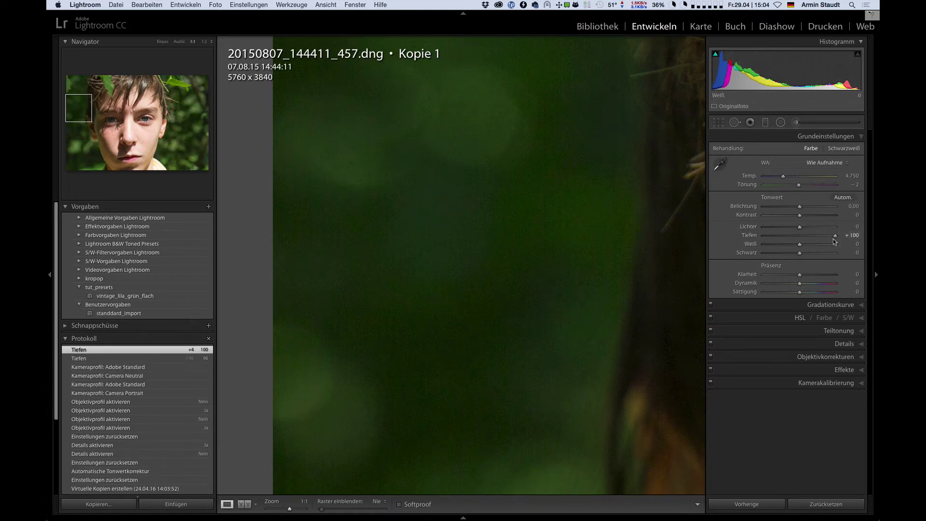
left_click_drag(836, 236, 814, 237)
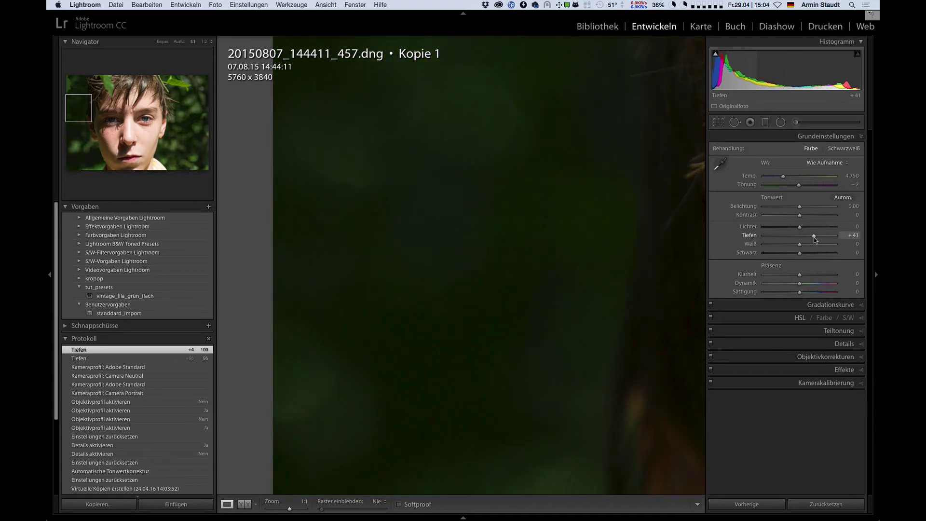
left_click(520, 332)
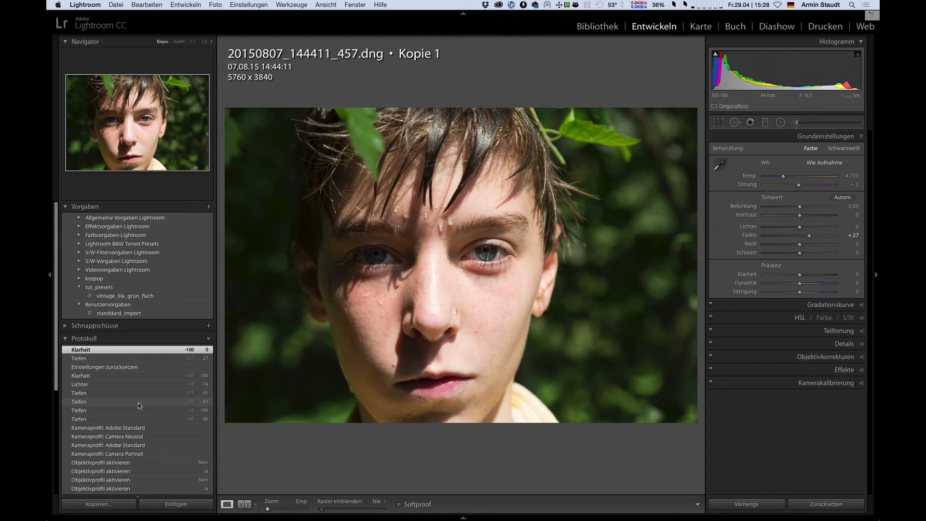
- Collapse the left panel group with F7 to give the portrait more space
key("F7")
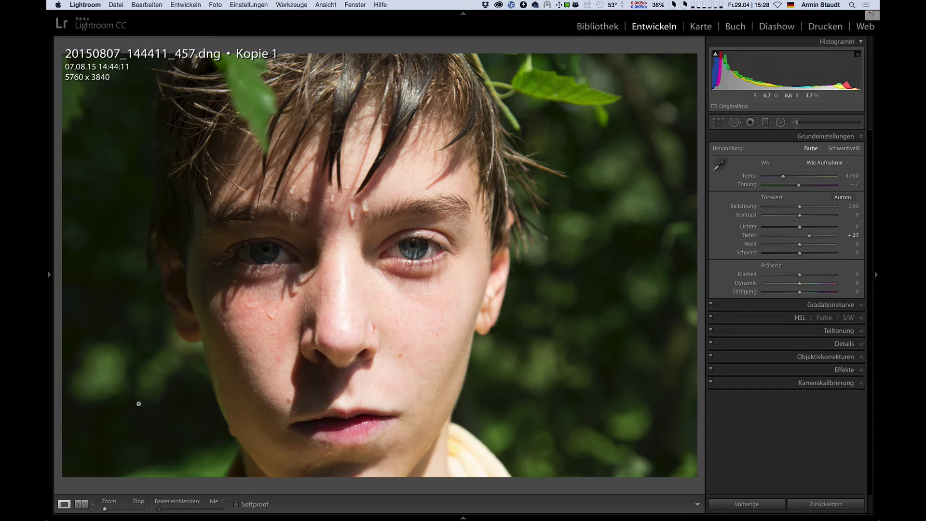
left_click(269, 253)
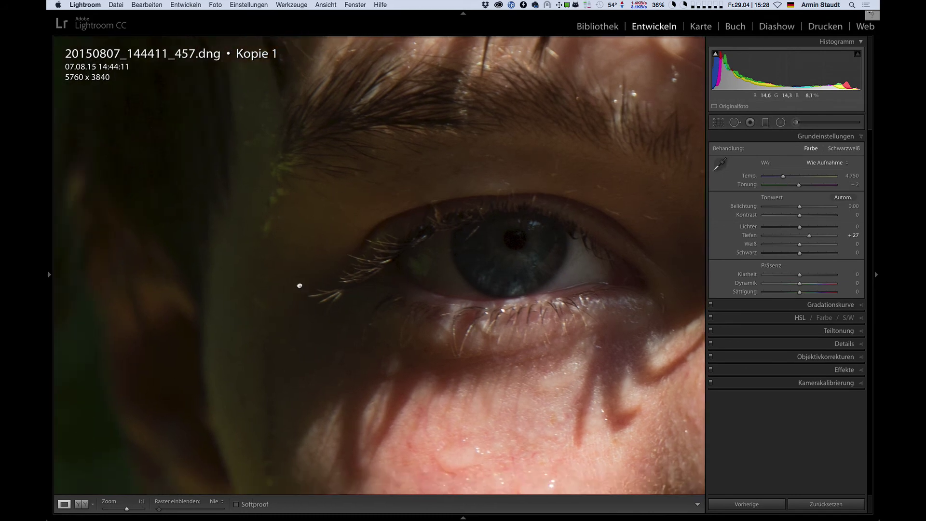
mouse_move(300, 285)
left_mouse_down()
mouse_move(455, 223)
mouse_move(498, 221)
left_mouse_up()
key("super+minus")
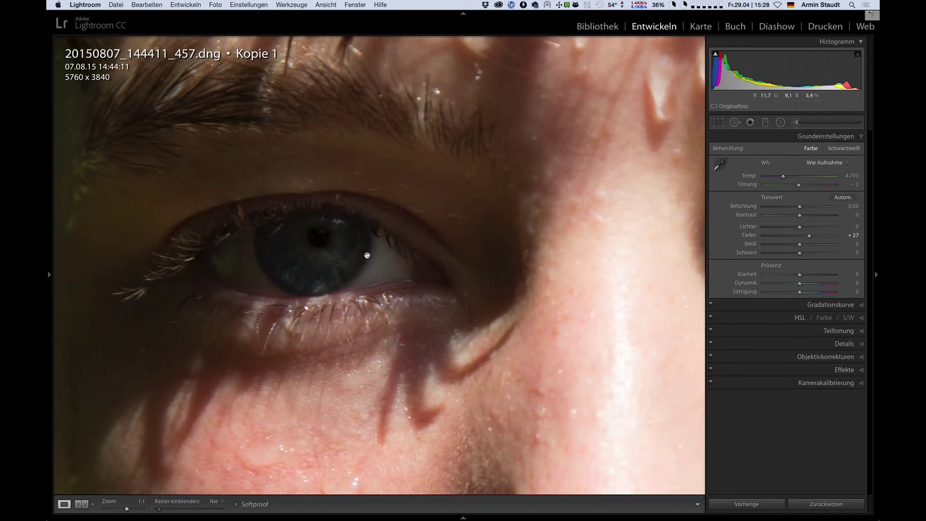
key("super+minus")
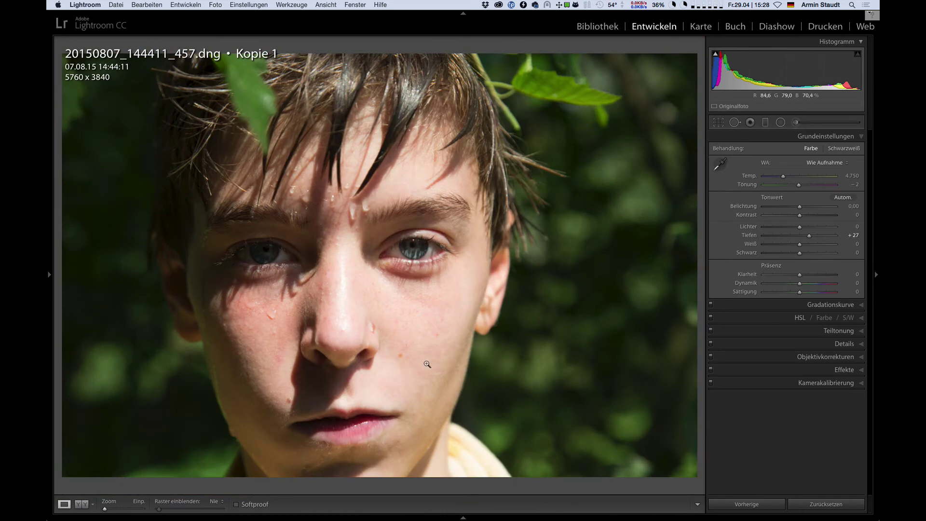
left_click(415, 261)
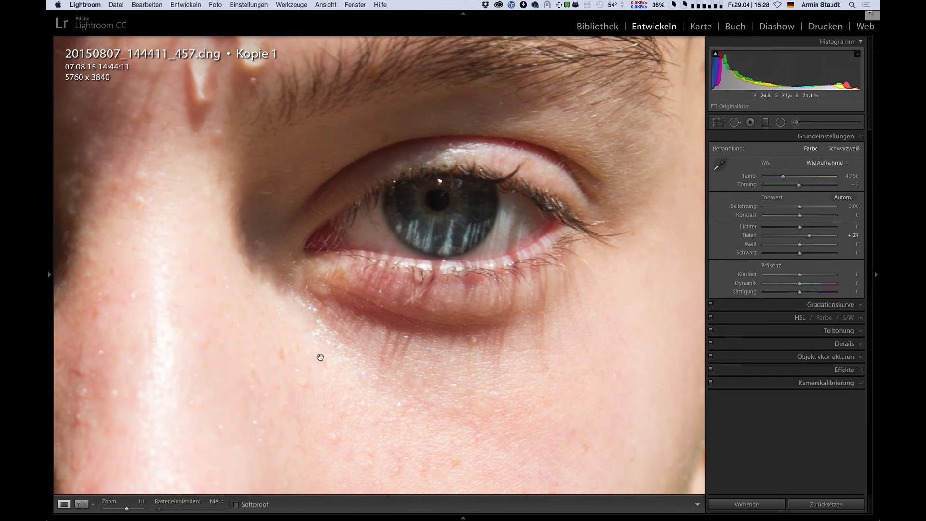
left_click(418, 234)
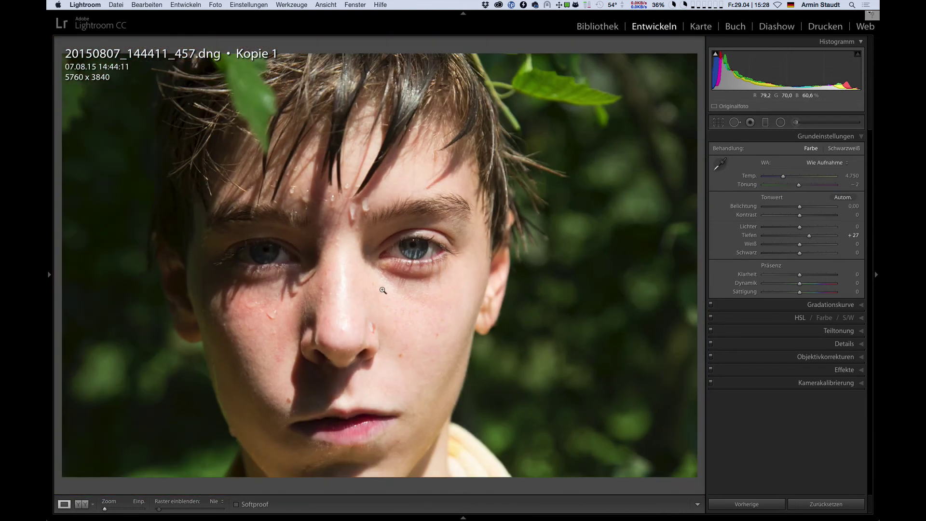